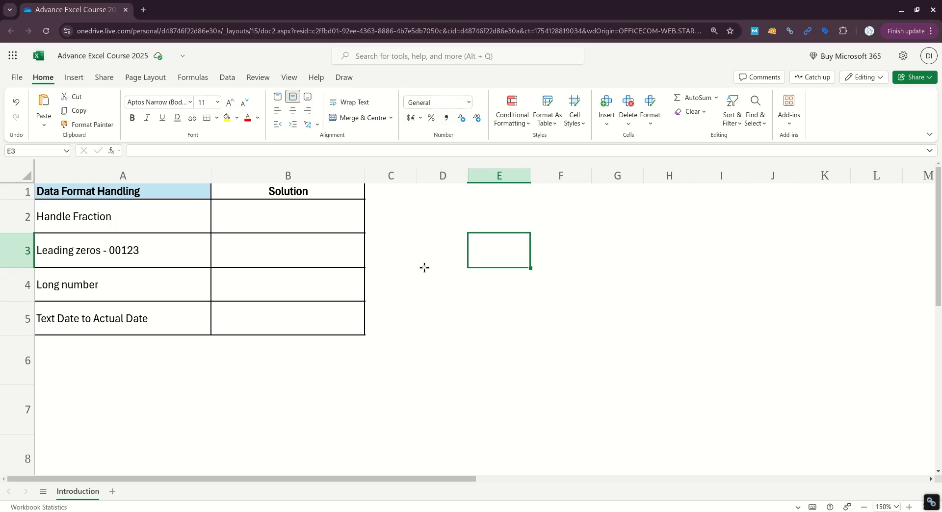
Try entering the fraction 1/2 in cell B2 under its existing number format, and clear the cell.
{"action": "left_click", "coordinate": [132, 218]}
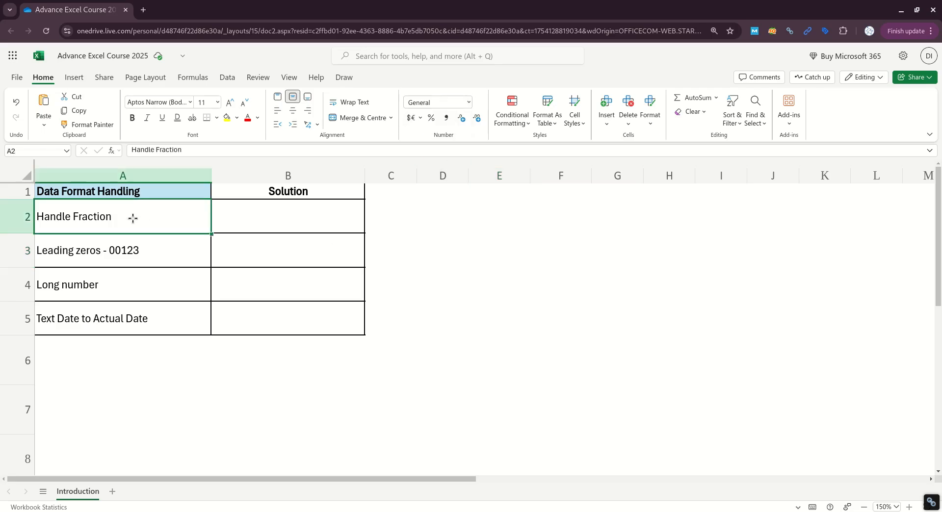
{"action": "left_click", "coordinate": [264, 223]}
{"action": "type", "text": "1"}
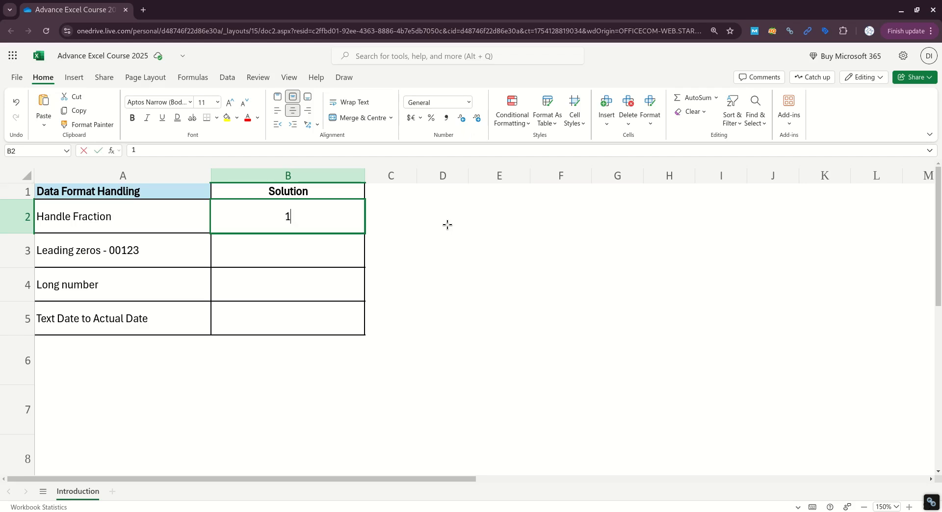
{"action": "type", "text": "/2"}
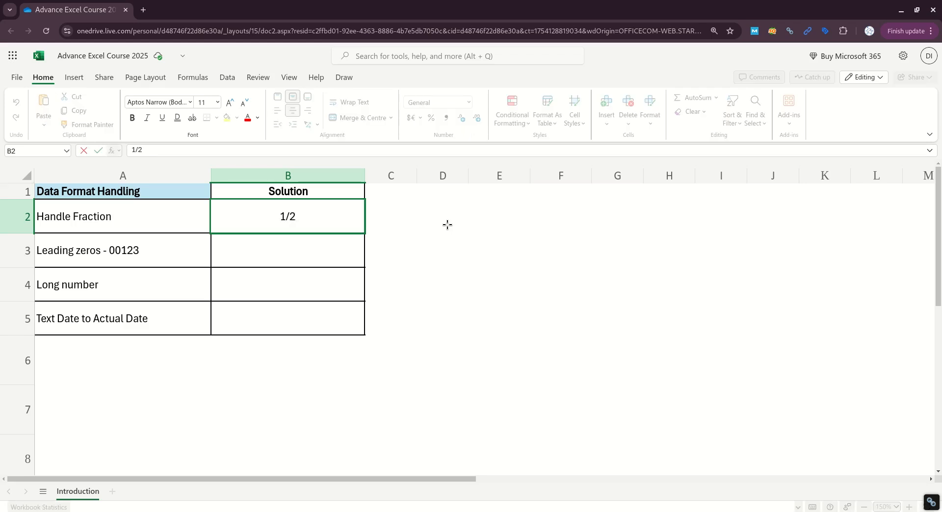
{"action": "key", "text": "Return"}
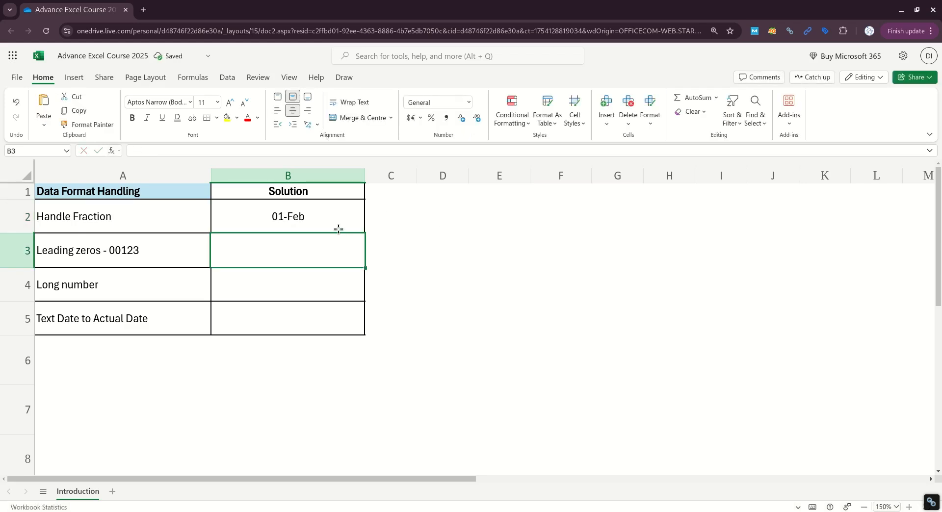
{"action": "left_click", "coordinate": [337, 228]}
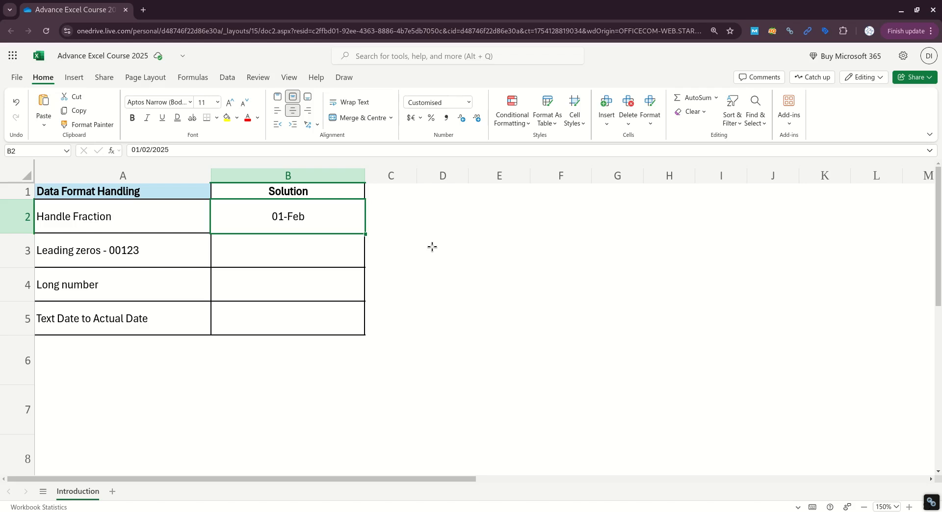
{"action": "key", "text": "Delete"}
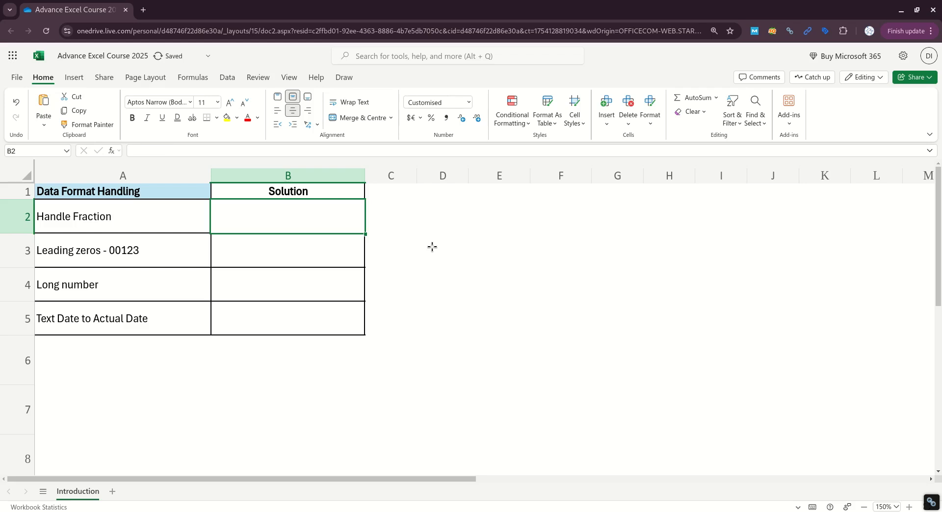
Reset the number format of cell B2 to General.
{"action": "left_click", "coordinate": [469, 102]}
{"action": "left_click", "coordinate": [465, 117]}
{"action": "left_click", "coordinate": [488, 290]}
Format the Solution cell for Handle Fraction (B2) as Text and enter 1/2 in it.
{"action": "left_click", "coordinate": [334, 231]}
{"action": "left_click", "coordinate": [468, 102]}
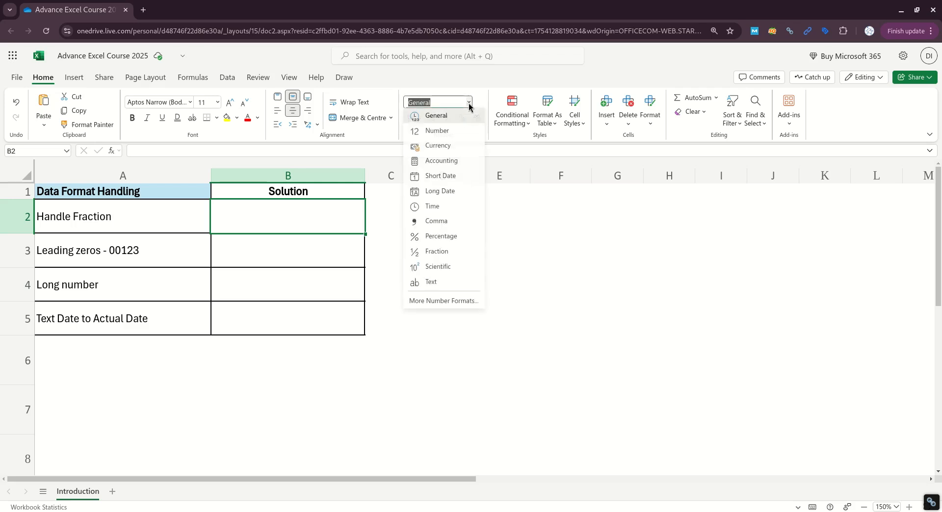
{"action": "left_click", "coordinate": [463, 283]}
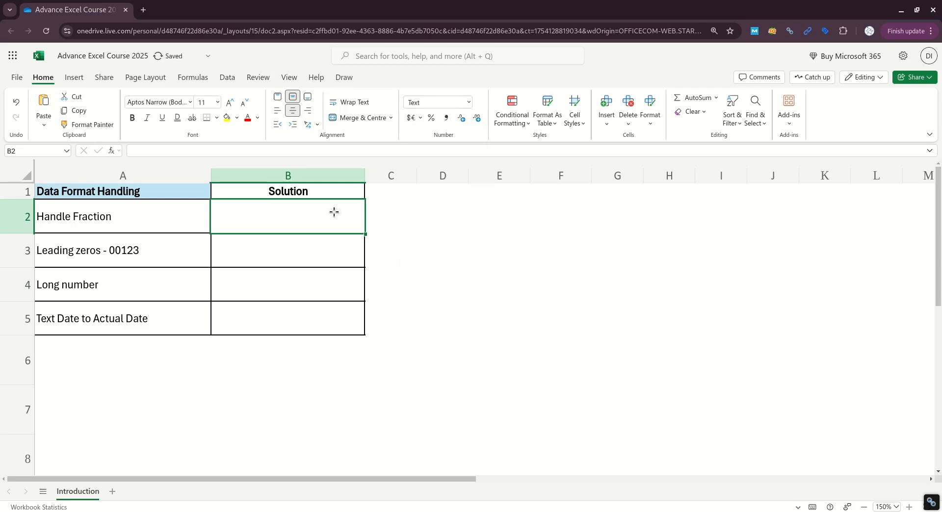
{"action": "type", "text": "1/"}
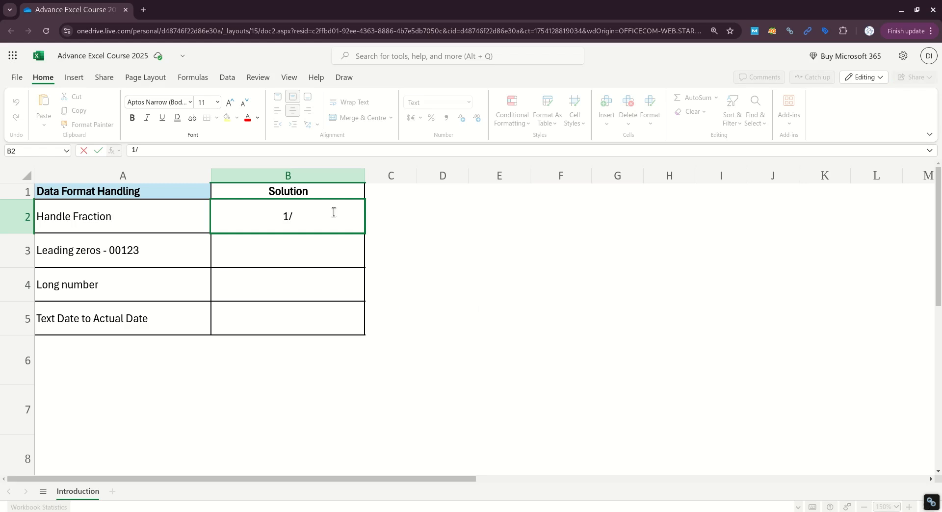
{"action": "type", "text": "2"}
{"action": "key", "text": "Return"}
{"action": "left_click", "coordinate": [334, 211]}
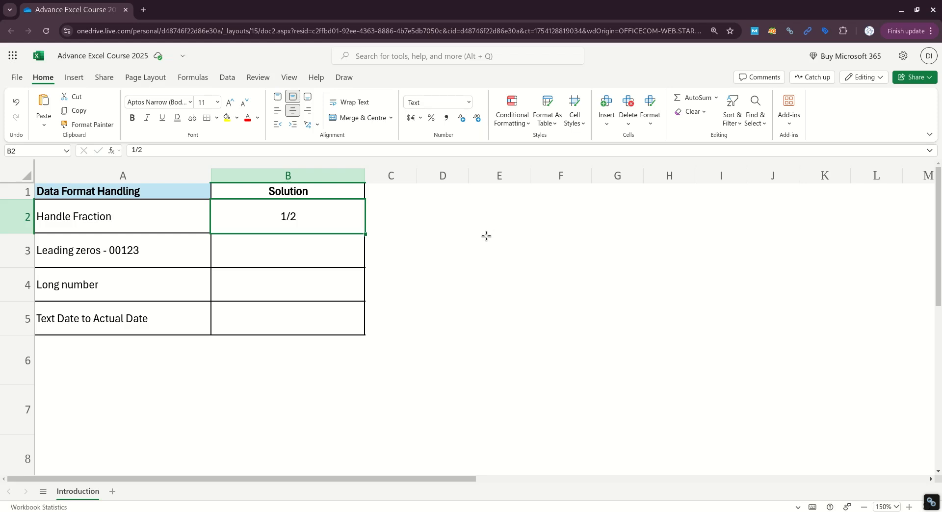
Try entering 00123 in cell B3 under the General format, and clear the cell.
{"action": "left_click", "coordinate": [338, 259]}
{"action": "left_click", "coordinate": [78, 253]}
{"action": "left_click", "coordinate": [237, 259]}
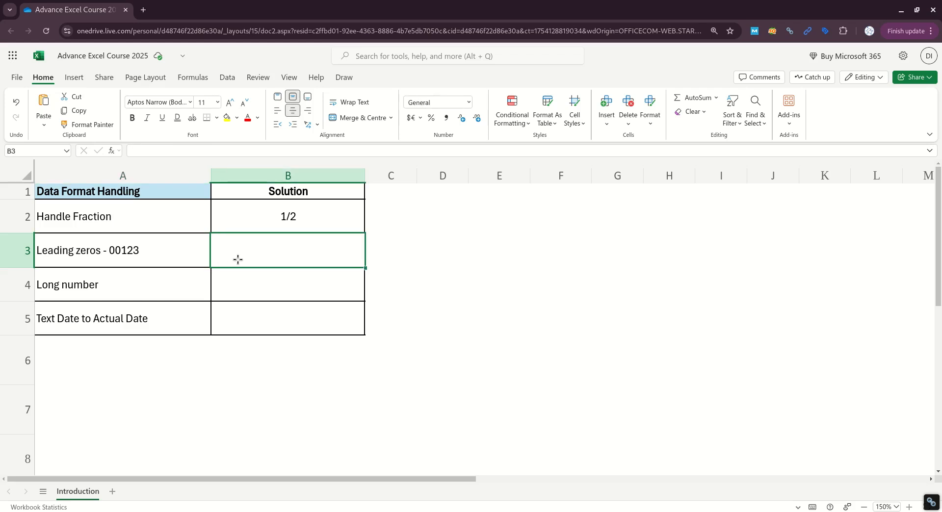
{"action": "type", "text": "00123"}
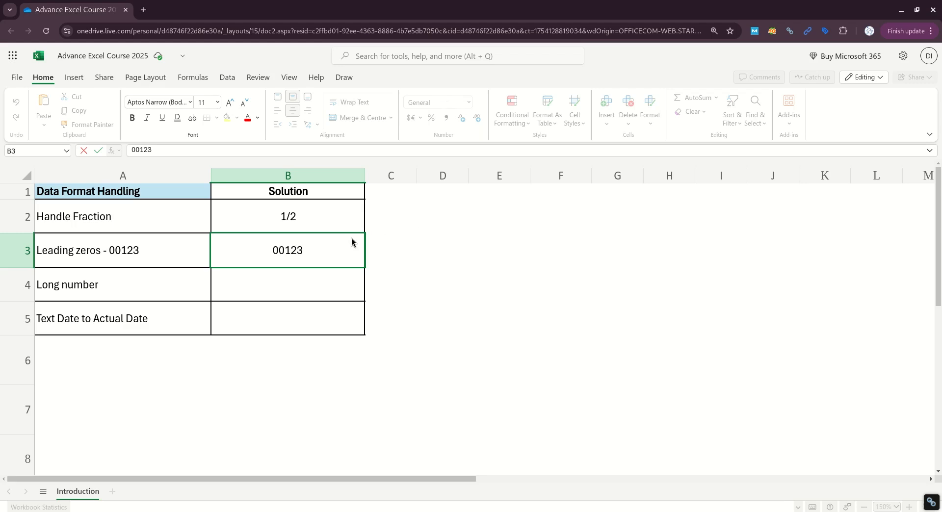
{"action": "key", "text": "Return"}
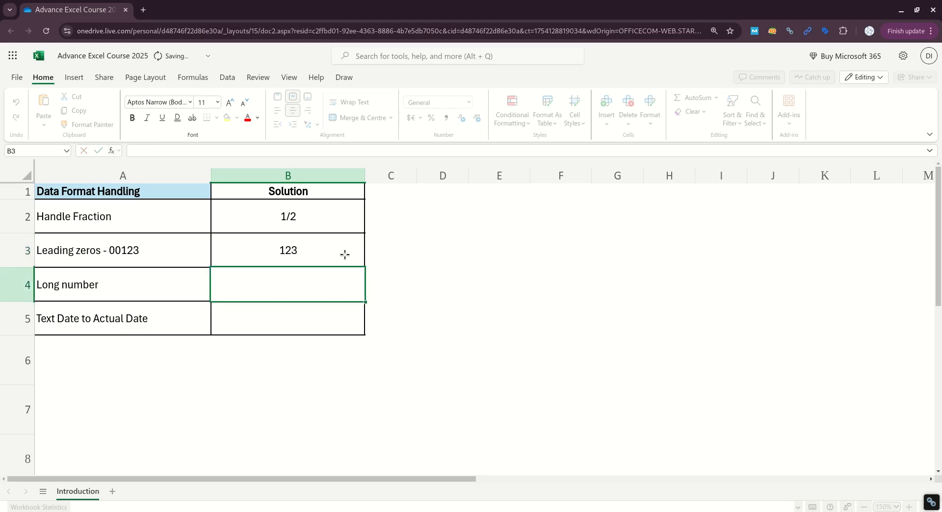
{"action": "left_click", "coordinate": [345, 255]}
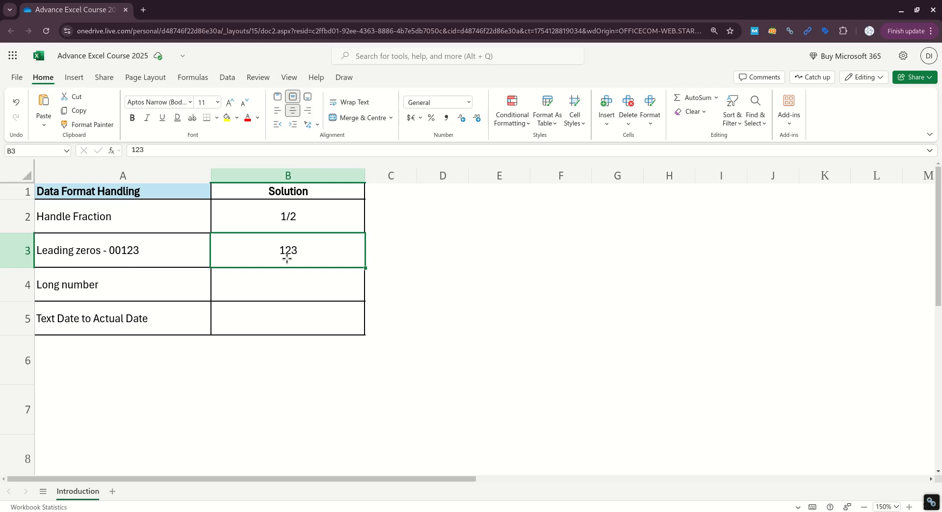
{"action": "key", "text": "Delete"}
Format the Solution cell for Leading zeros (B3) as Text and enter 00123 in it.
{"action": "left_click", "coordinate": [469, 103]}
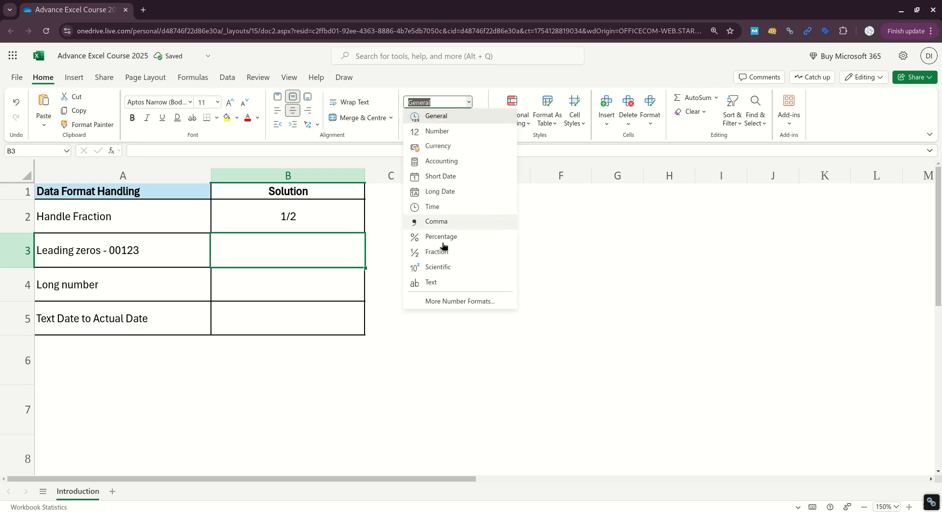
{"action": "left_click", "coordinate": [433, 282]}
{"action": "type", "text": "00123"}
{"action": "key", "text": "Return"}
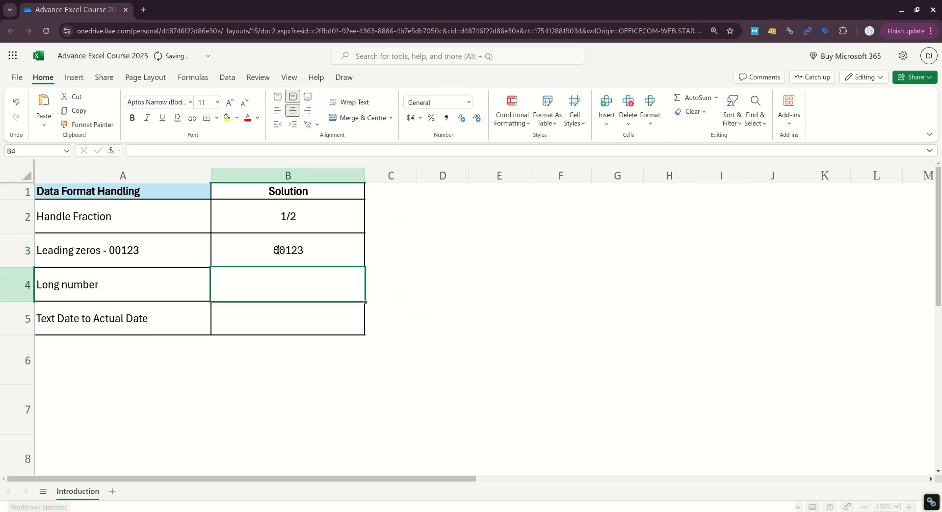
{"action": "left_click", "coordinate": [549, 289]}
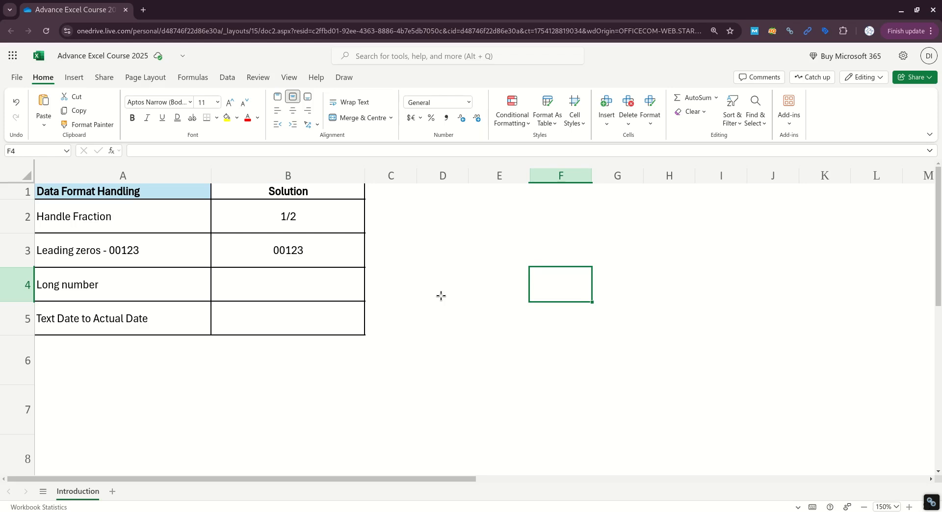
Enter the long number 111111111 in cell B4 and check its full stored value.
{"action": "left_click", "coordinate": [237, 291]}
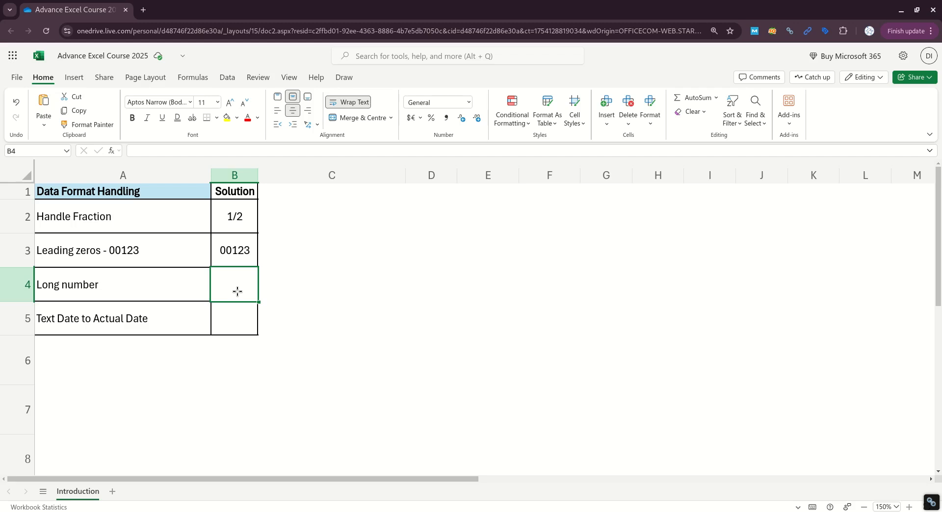
{"action": "type", "text": "11111111"}
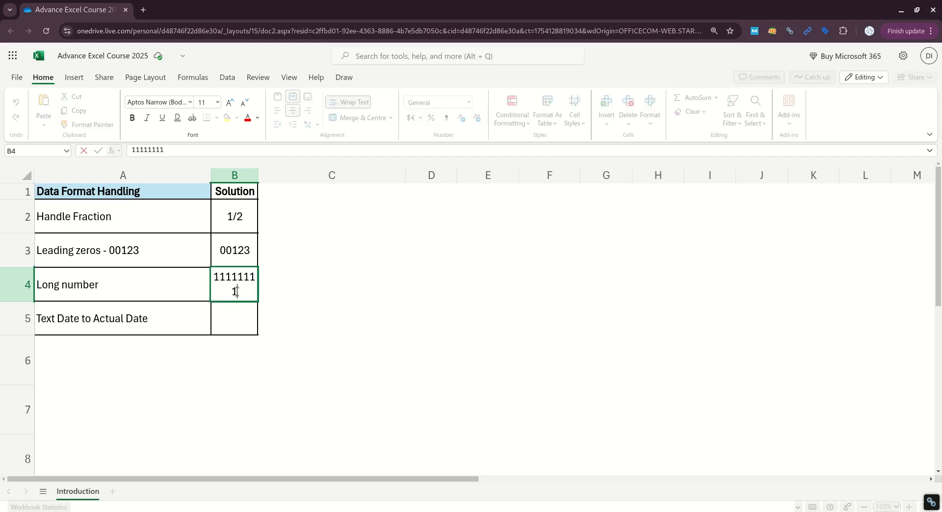
{"action": "type", "text": "1"}
{"action": "key", "text": "Return"}
{"action": "left_click", "coordinate": [236, 289]}
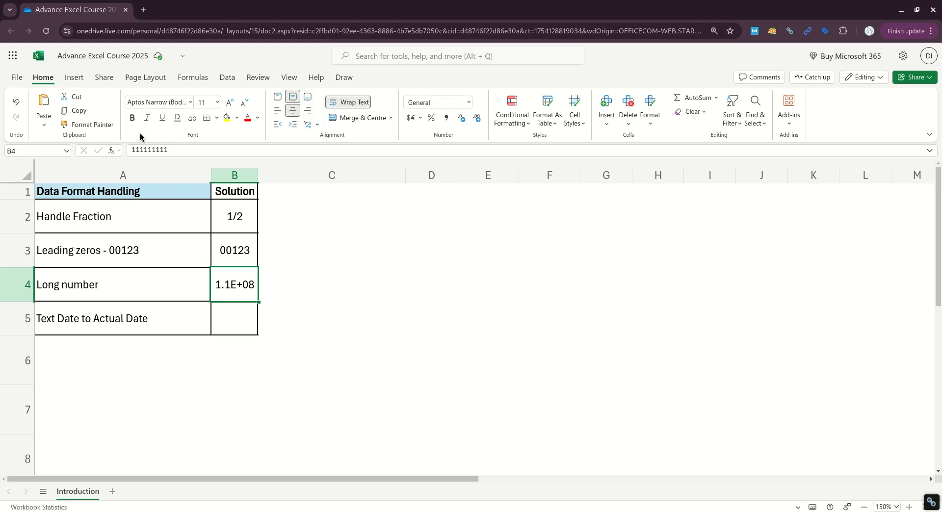
{"action": "double_click", "coordinate": [171, 149]}
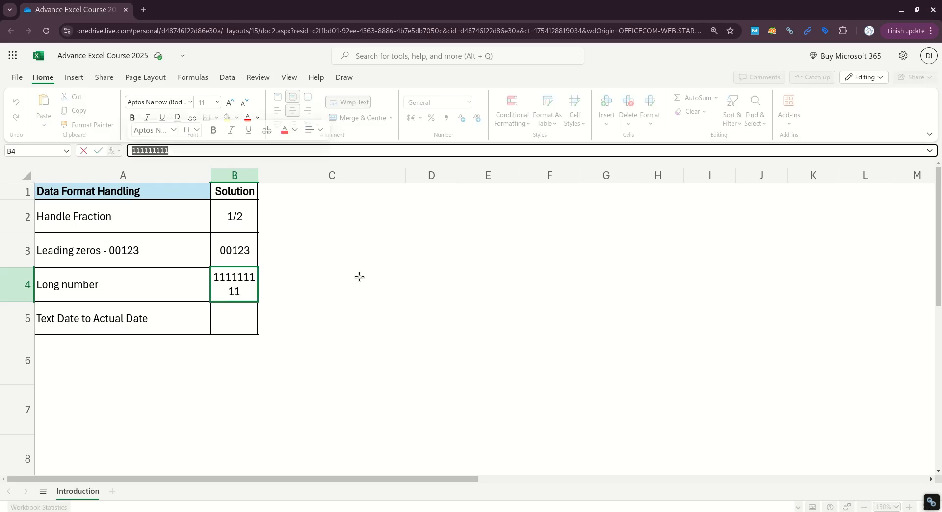
{"action": "left_click", "coordinate": [343, 277]}
{"action": "left_click", "coordinate": [241, 289]}
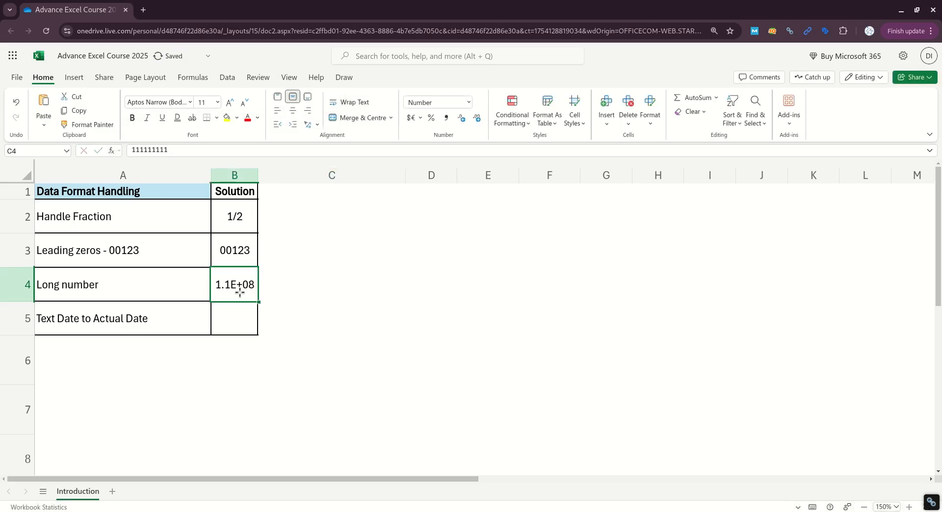
Format cell B4 as Number without decimal places and widen column B to fit the full long number.
{"action": "left_click", "coordinate": [468, 102]}
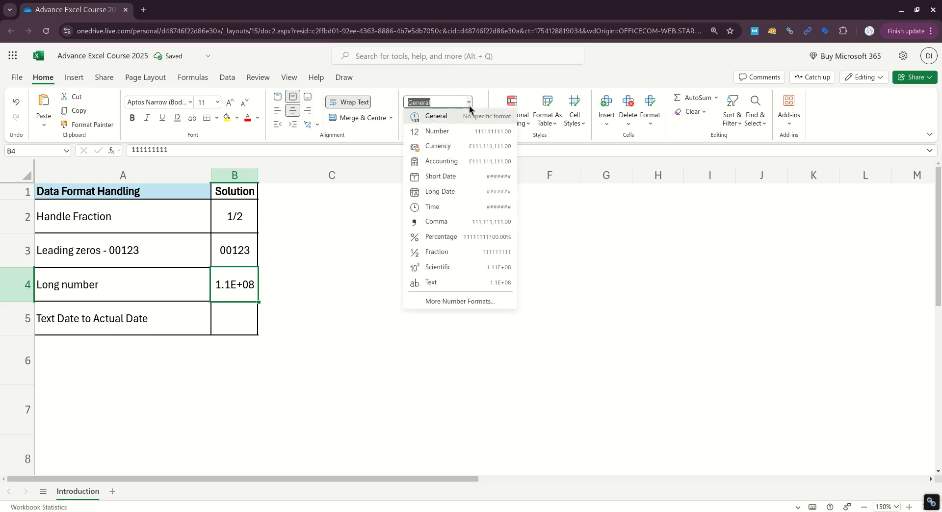
{"action": "left_click", "coordinate": [450, 132]}
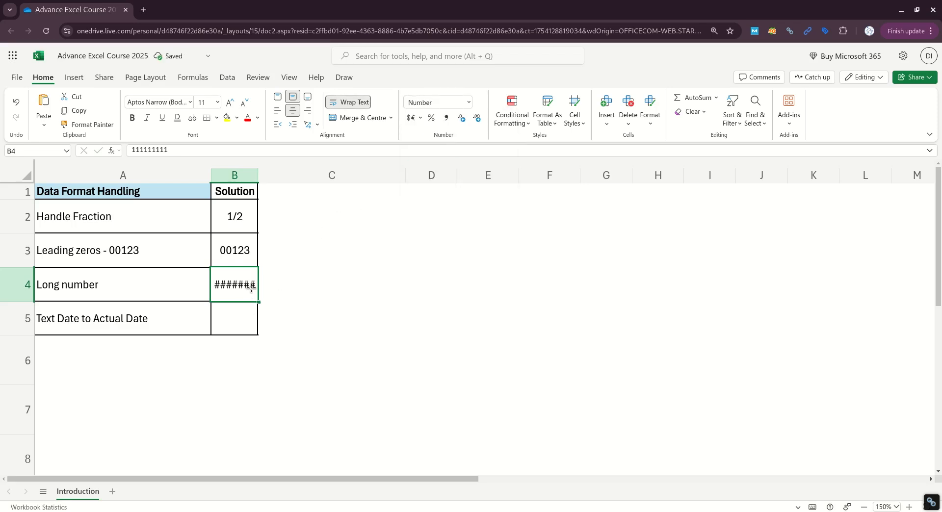
{"action": "left_click_drag", "start_coordinate": [258, 177], "coordinate": [284, 179]}
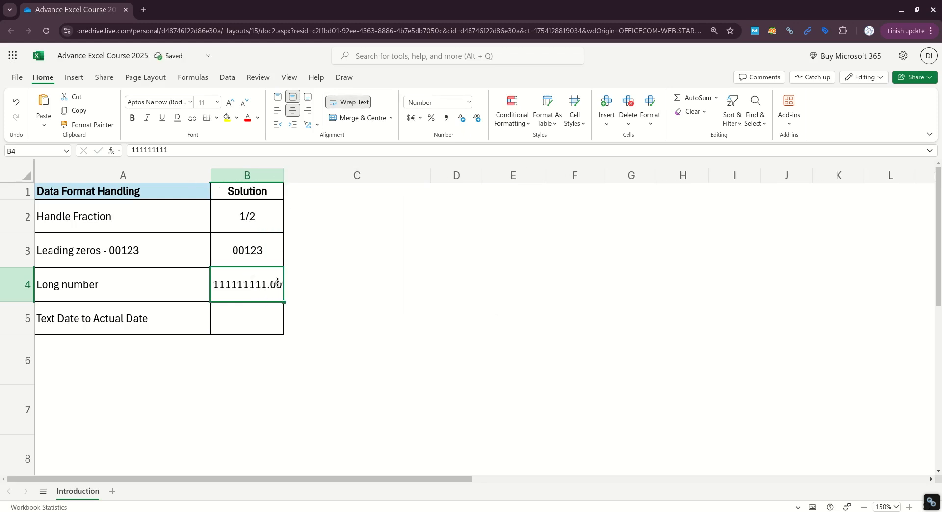
{"action": "left_click", "coordinate": [461, 119]}
{"action": "left_click", "coordinate": [461, 121]}
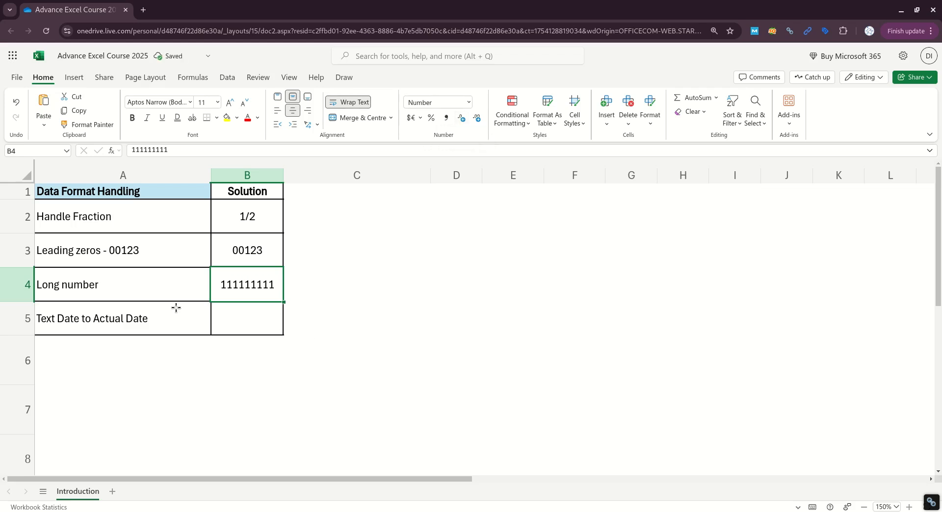
Format the Solution cell for Text Date to Actual Date (B5) as Text and enter the date 01-08-2025.
{"action": "left_click", "coordinate": [125, 322]}
{"action": "left_click", "coordinate": [247, 319]}
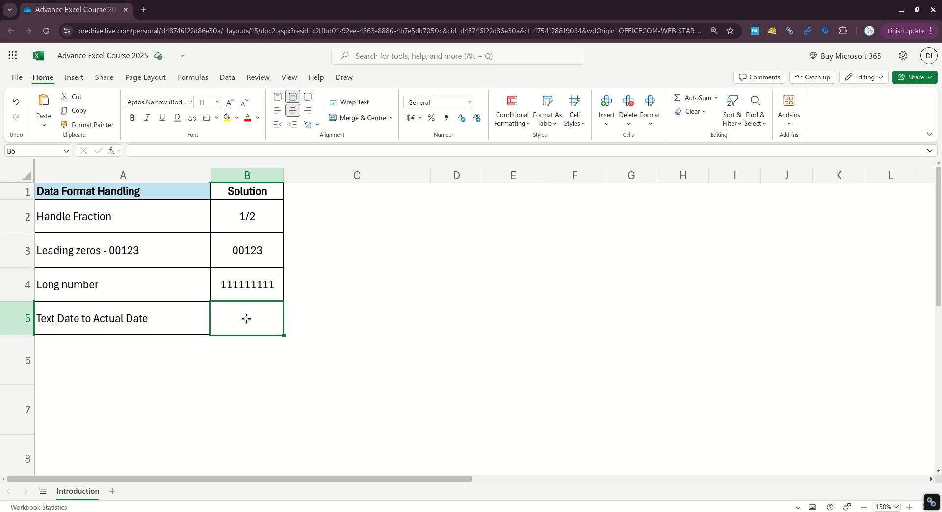
{"action": "left_click", "coordinate": [260, 340]}
{"action": "left_click", "coordinate": [277, 327]}
{"action": "left_click", "coordinate": [469, 103]}
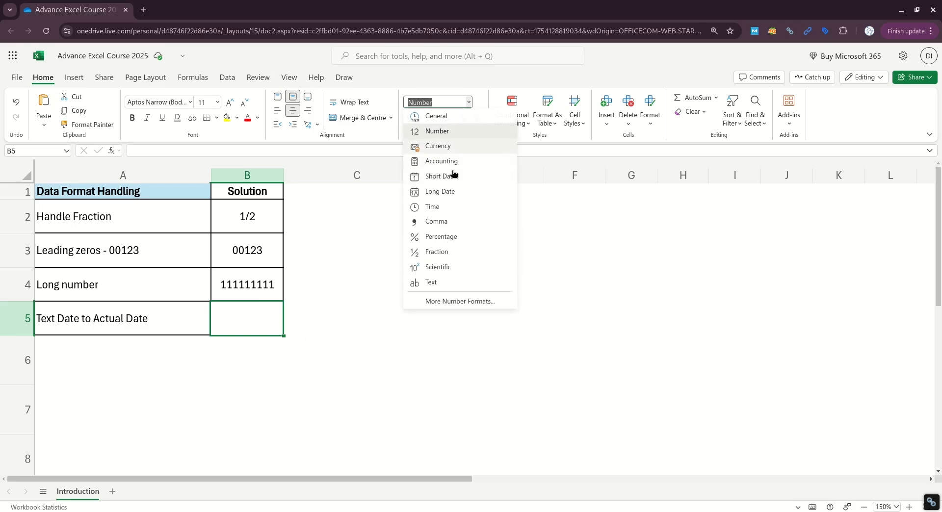
{"action": "left_click", "coordinate": [432, 282]}
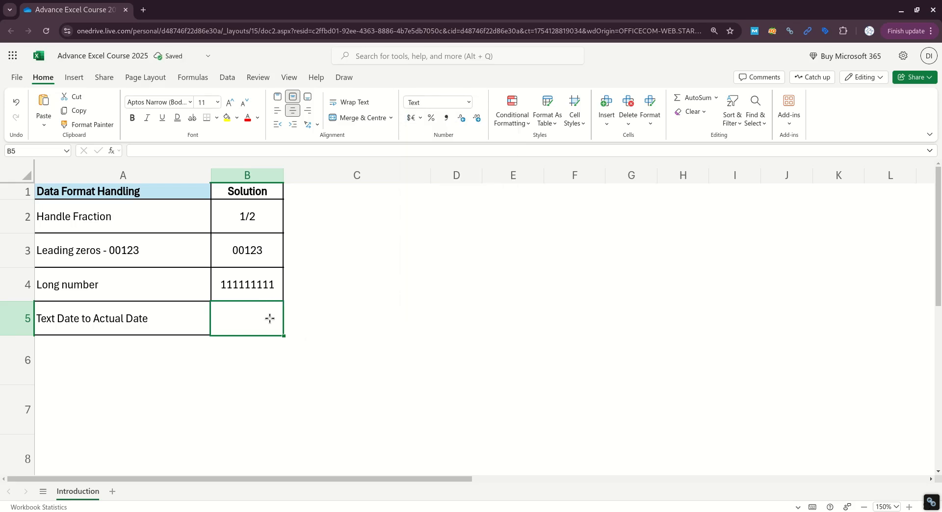
{"action": "type", "text": "01-08-2025"}
{"action": "key", "text": "Return"}
{"action": "type", "text": "."}
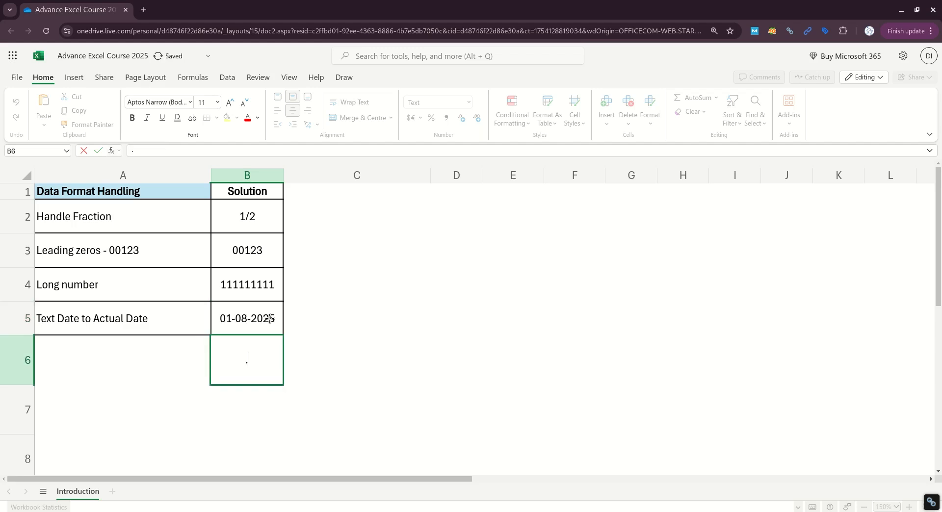
{"action": "key", "text": "Return"}
{"action": "left_click", "coordinate": [269, 319]}
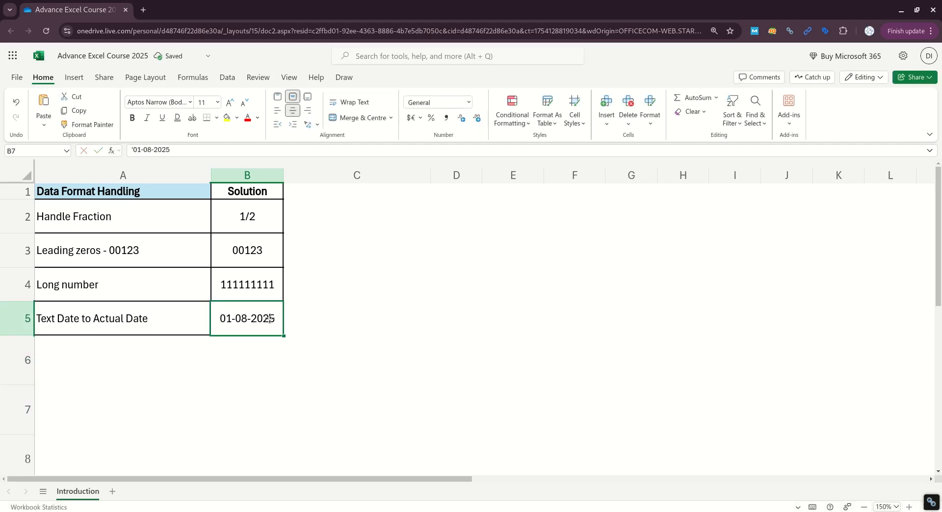
Copy the text date from cell B5 into the adjacent cell C5.
{"action": "left_click", "coordinate": [315, 319]}
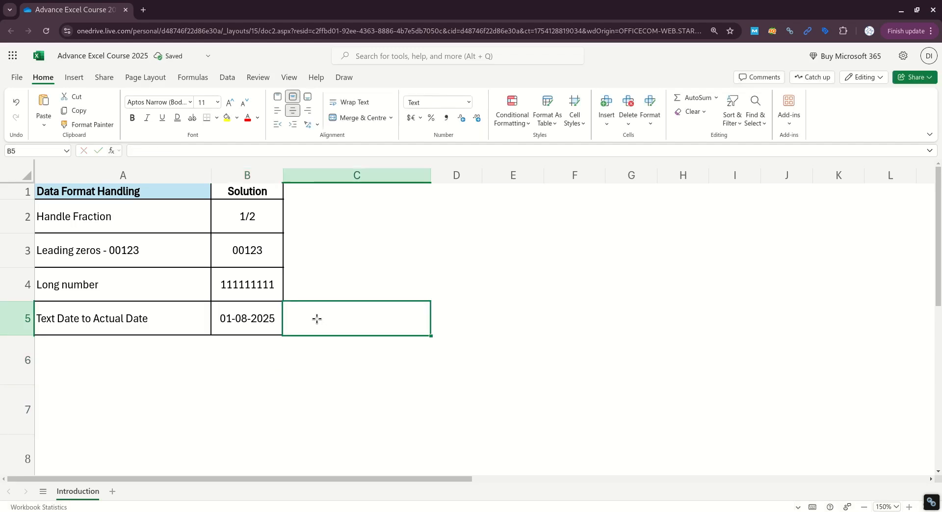
{"action": "left_click", "coordinate": [265, 319]}
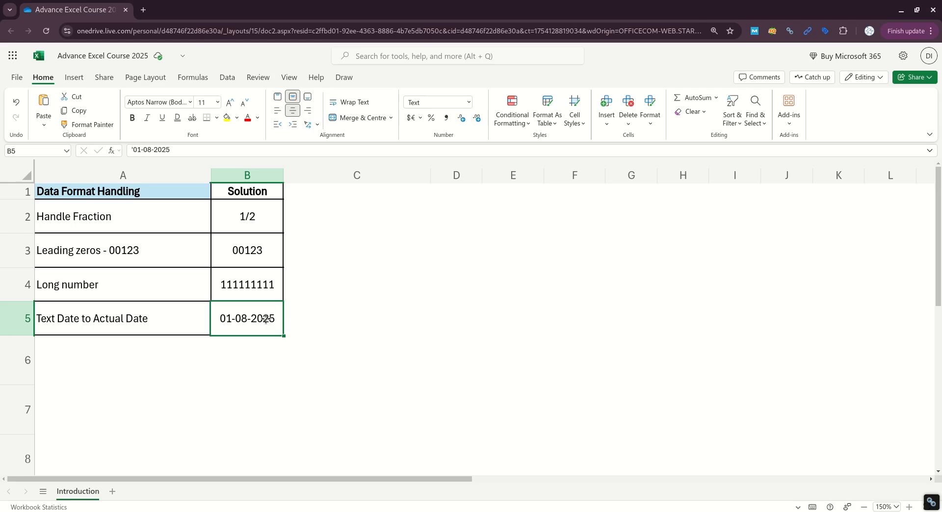
{"action": "key", "text": "ctrl+c"}
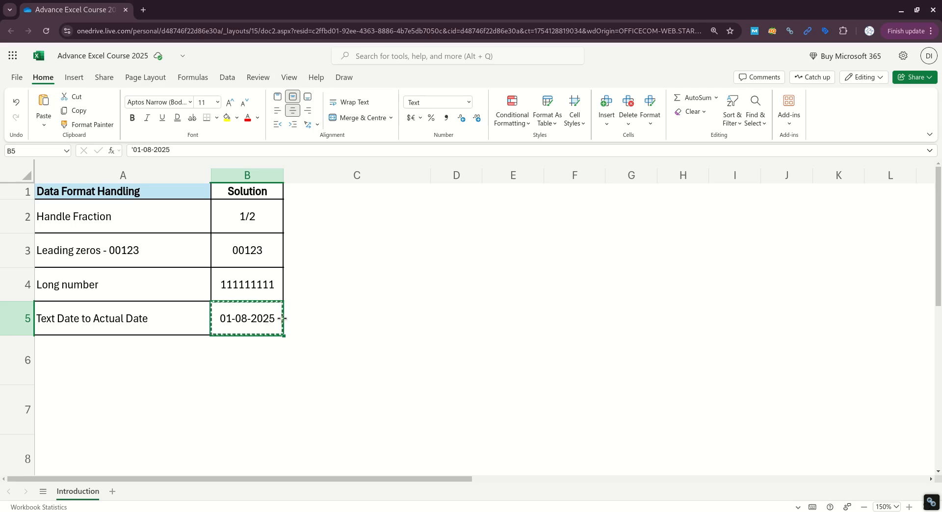
{"action": "left_click", "coordinate": [314, 321]}
{"action": "key", "text": "ctrl+v"}
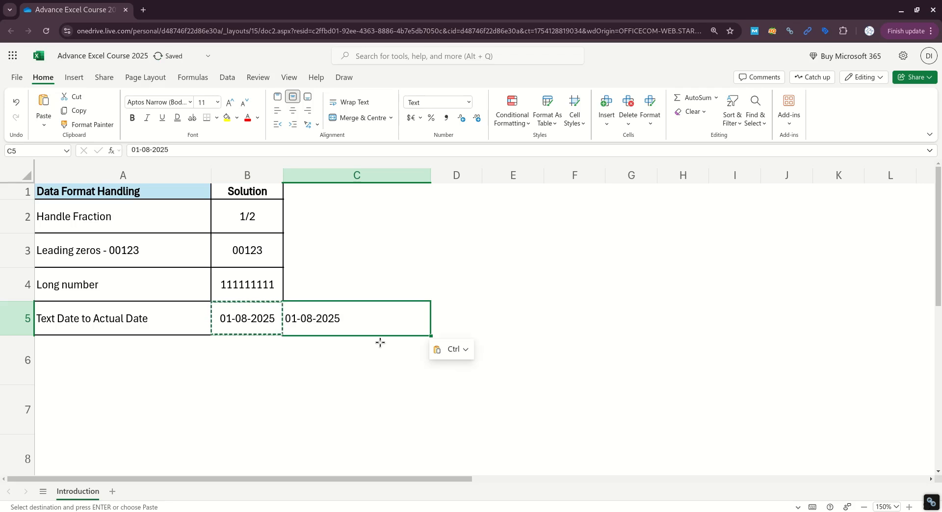
Split the text date in cell C5 into separate columns using a custom hyphen (-) delimiter.
{"action": "left_click", "coordinate": [384, 359]}
{"action": "left_click", "coordinate": [374, 322]}
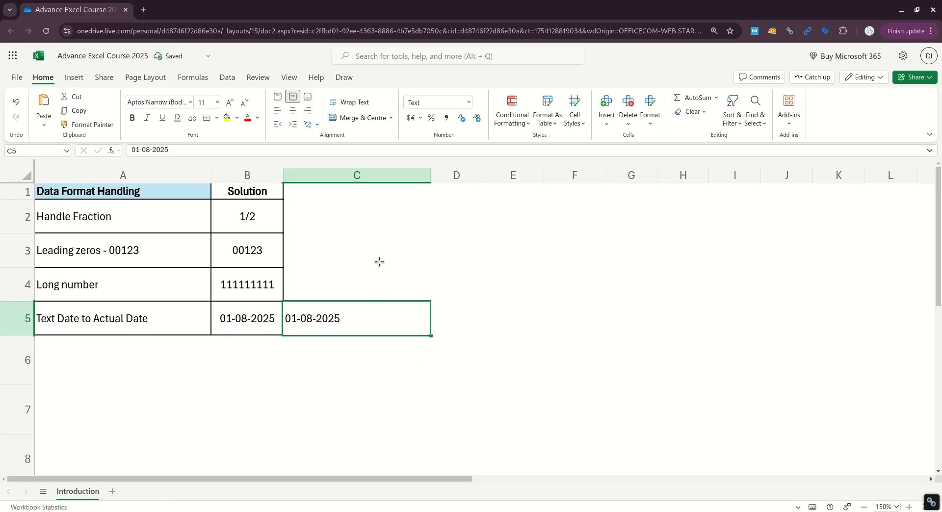
{"action": "left_click", "coordinate": [229, 78]}
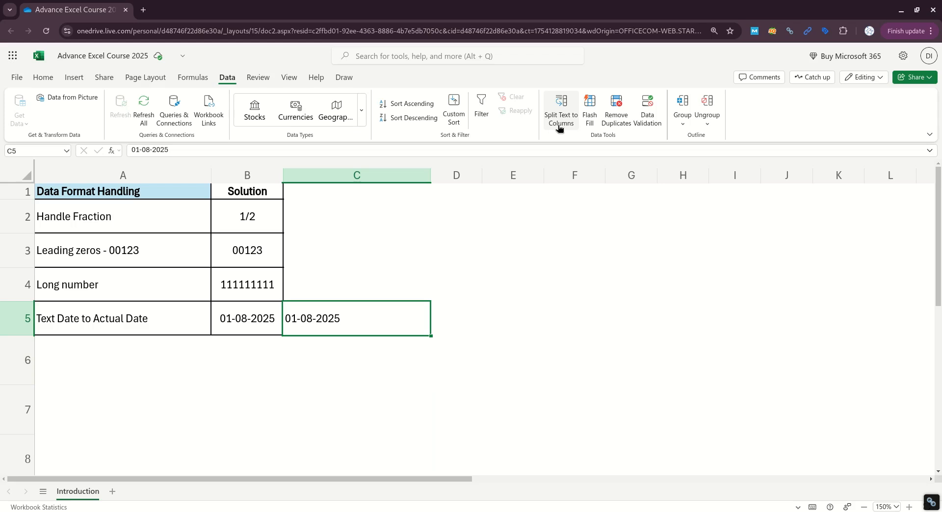
{"action": "left_click", "coordinate": [558, 126]}
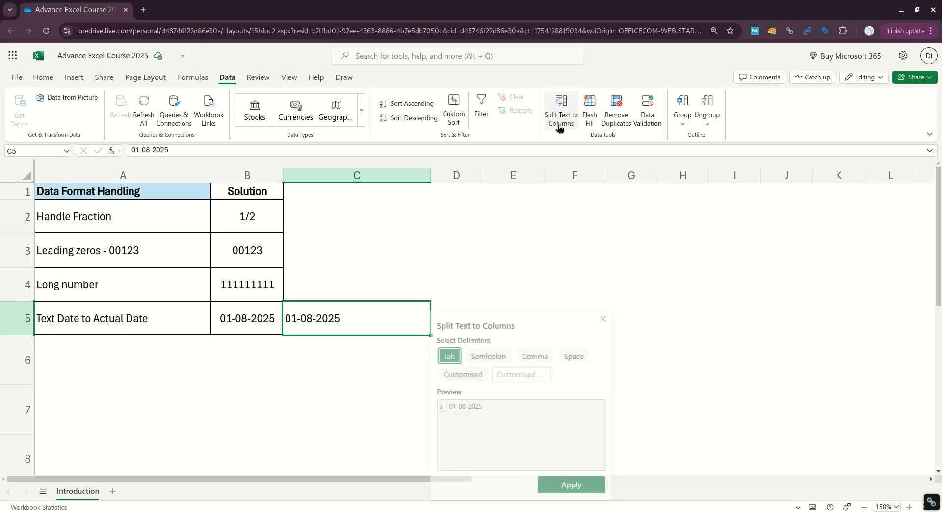
{"action": "left_click", "coordinate": [470, 374]}
{"action": "left_click", "coordinate": [516, 376]}
{"action": "type", "text": "-"}
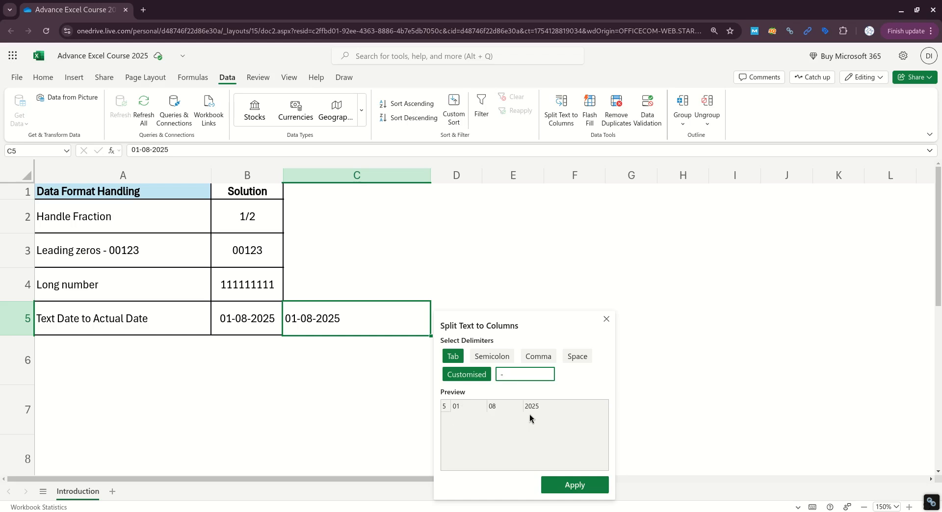
{"action": "left_click", "coordinate": [574, 485]}
Narrow column C so the split day, month and year values in row 5 sit closer together.
{"action": "left_click_drag", "start_coordinate": [326, 326], "coordinate": [505, 324]}
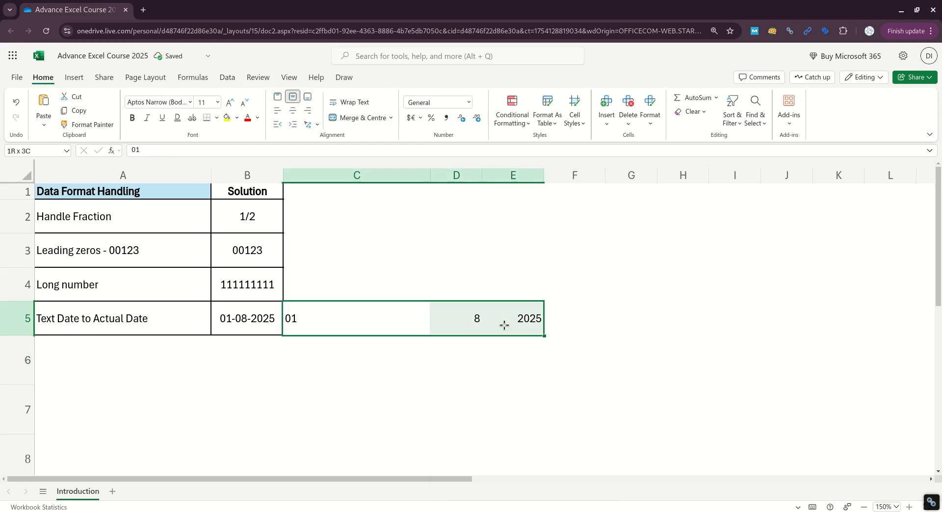
{"action": "left_click_drag", "start_coordinate": [430, 175], "coordinate": [357, 175]}
{"action": "left_click", "coordinate": [362, 323]}
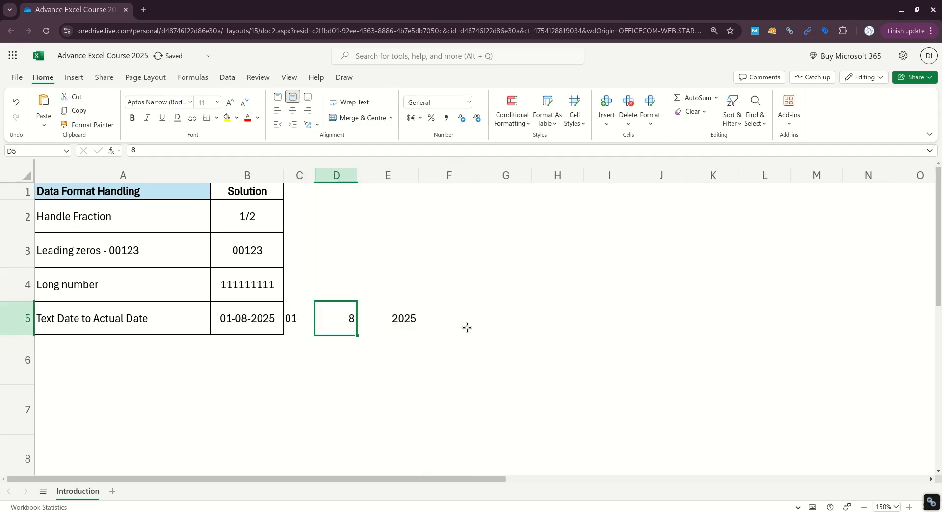
Build an actual date in cell F5 from the split year, month and day with the formula =DATE(E5,D5,C5).
{"action": "left_click", "coordinate": [466, 327]}
{"action": "type", "text": "=date"}
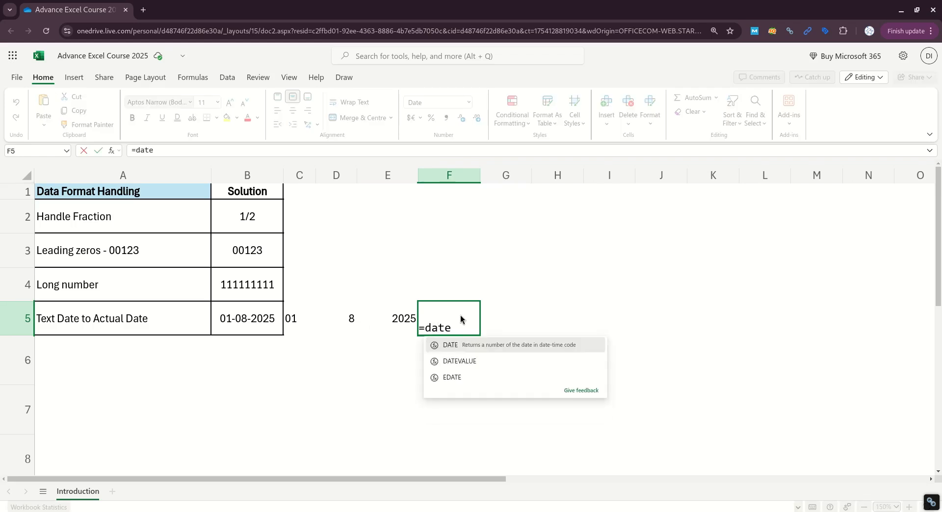
{"action": "key", "text": "Tab"}
{"action": "left_click", "coordinate": [394, 323]}
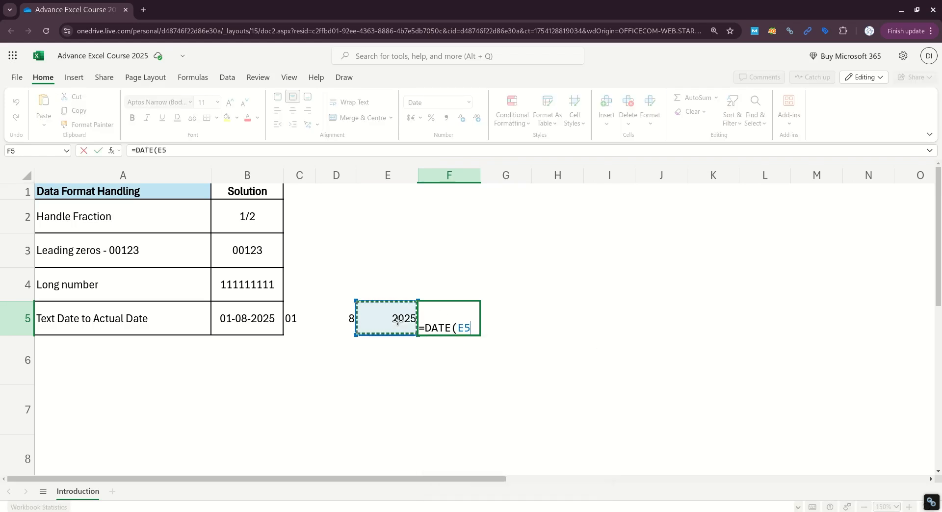
{"action": "type", "text": ","}
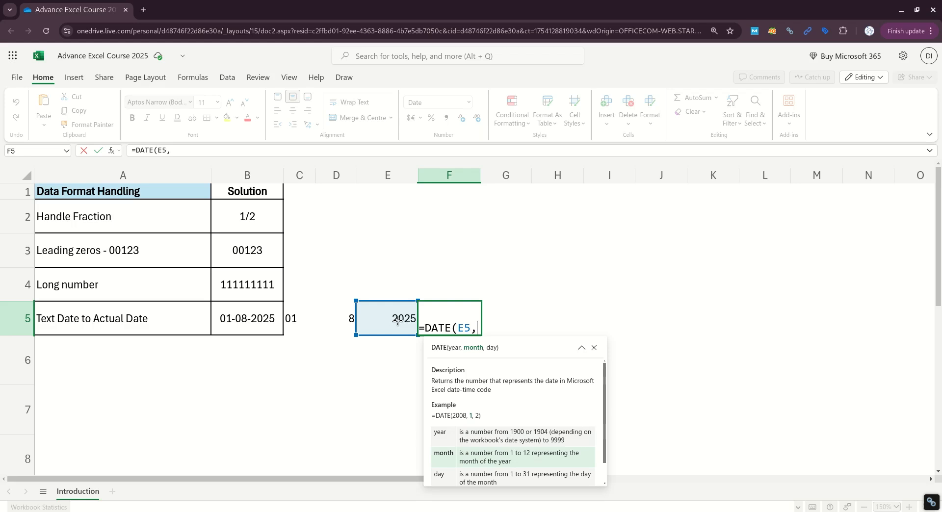
{"action": "left_click", "coordinate": [343, 321]}
{"action": "type", "text": ","}
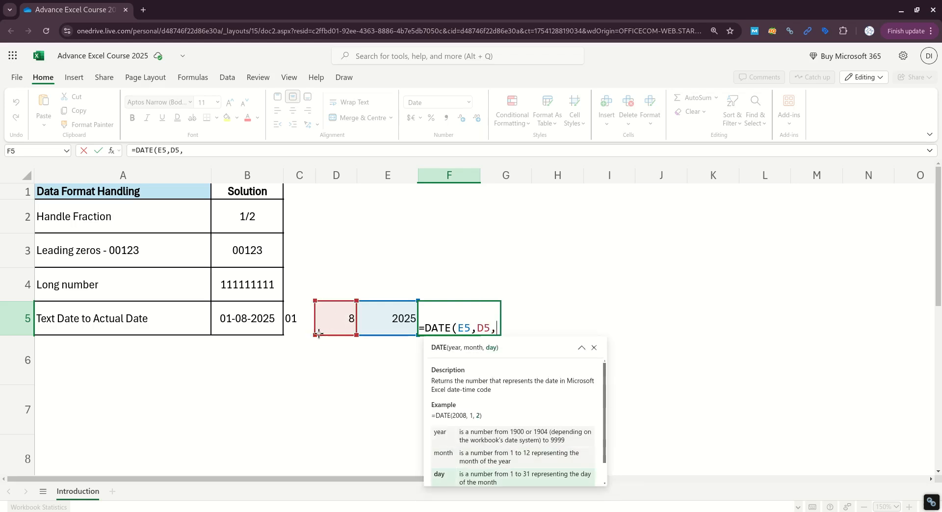
{"action": "left_click", "coordinate": [297, 324]}
{"action": "type", "text": ")"}
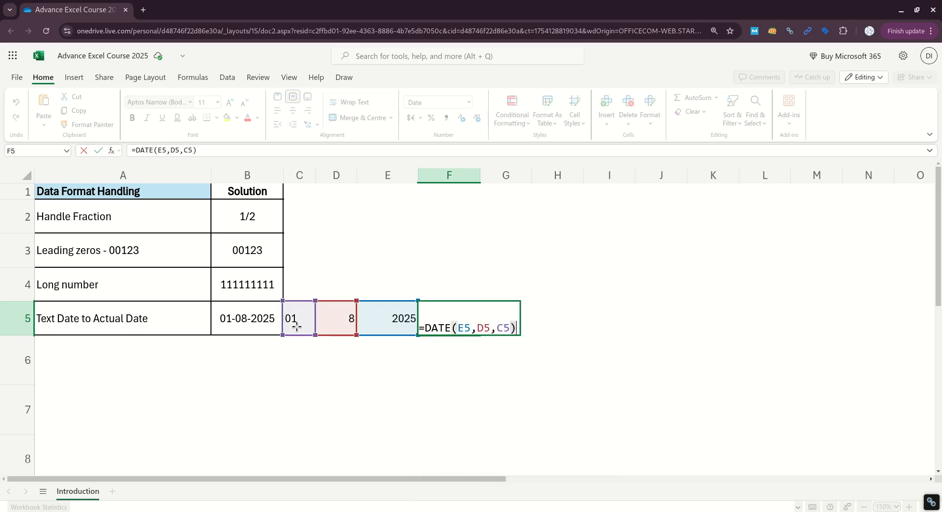
{"action": "key", "text": "Return"}
{"action": "key", "text": "Up"}
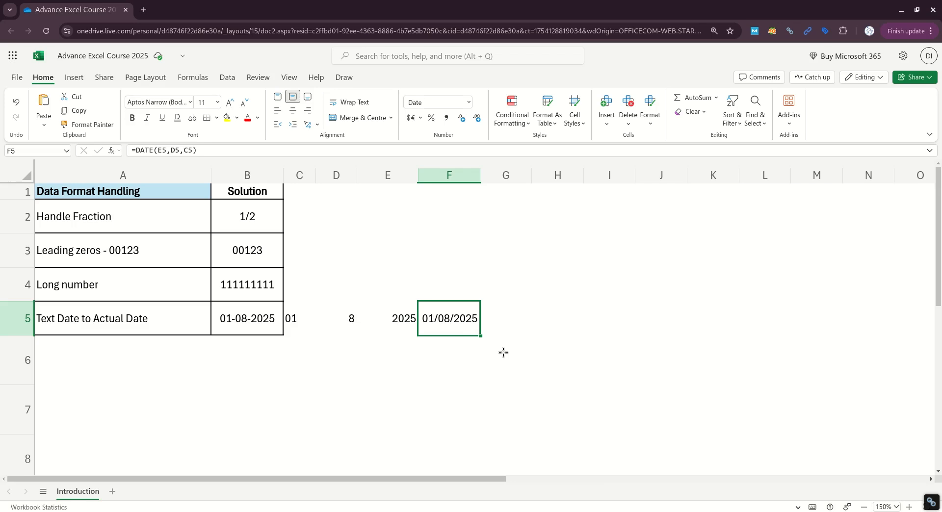
Add two days to the date in cell G5 with the formula =F5+2 and review that formula.
{"action": "left_click", "coordinate": [503, 314]}
{"action": "type", "text": "="}
{"action": "key", "text": "Left"}
{"action": "type", "text": "+2"}
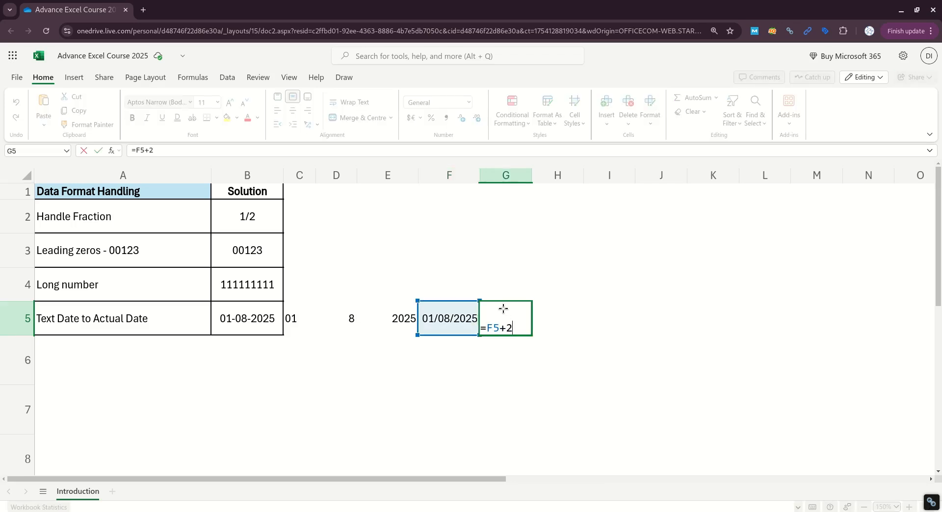
{"action": "key", "text": "Return"}
{"action": "left_click", "coordinate": [448, 328]}
{"action": "key", "text": "Right"}
{"action": "left_click_drag", "start_coordinate": [156, 151], "coordinate": [137, 153]}
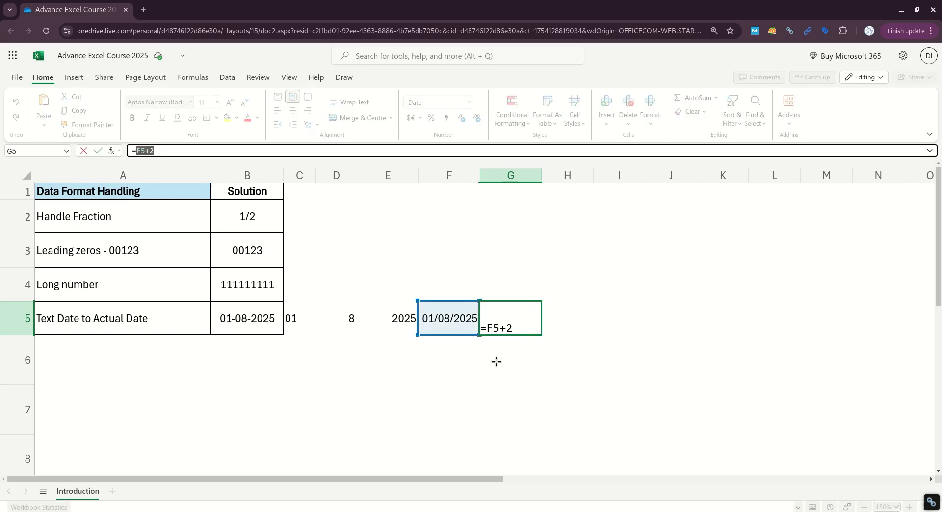
{"action": "key", "text": "ctrl+Return"}
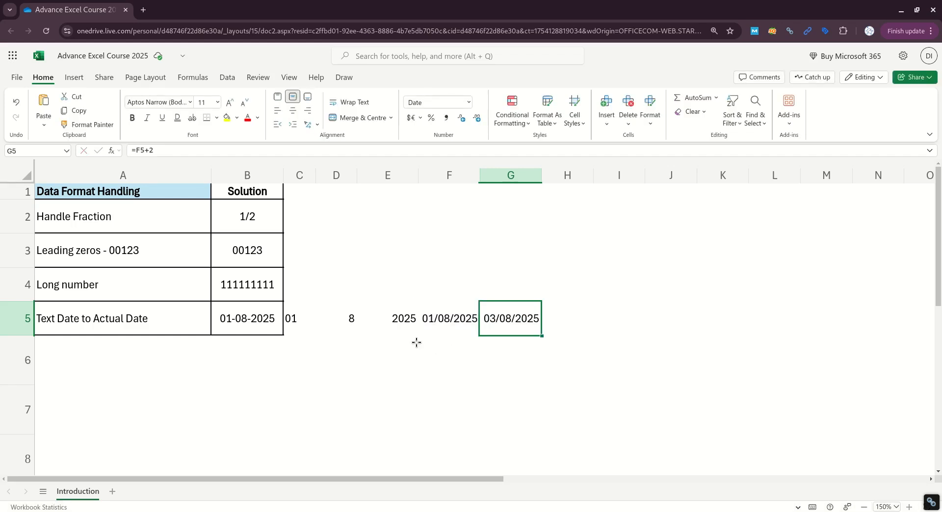
Clear the helper values and date formulas from cells C5 to H5.
{"action": "left_click", "coordinate": [325, 323]}
{"action": "left_click_drag", "start_coordinate": [325, 322], "coordinate": [588, 317]}
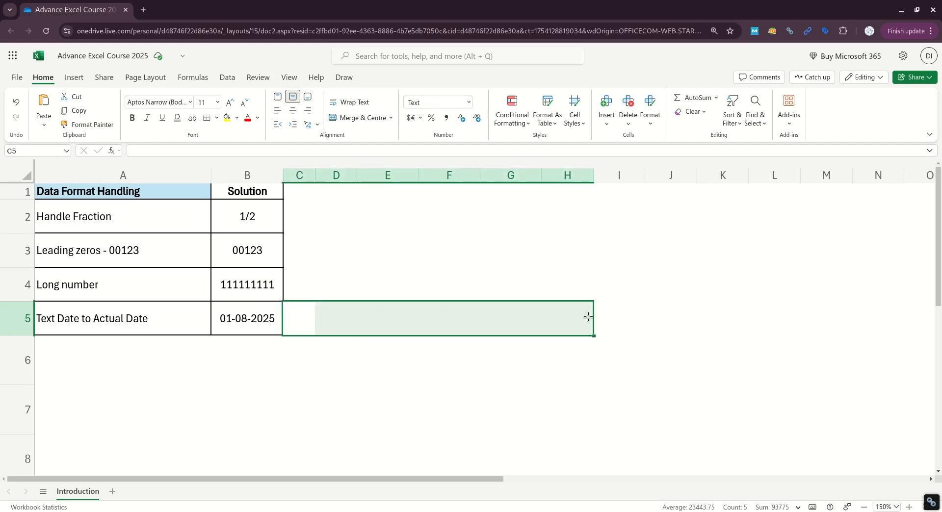